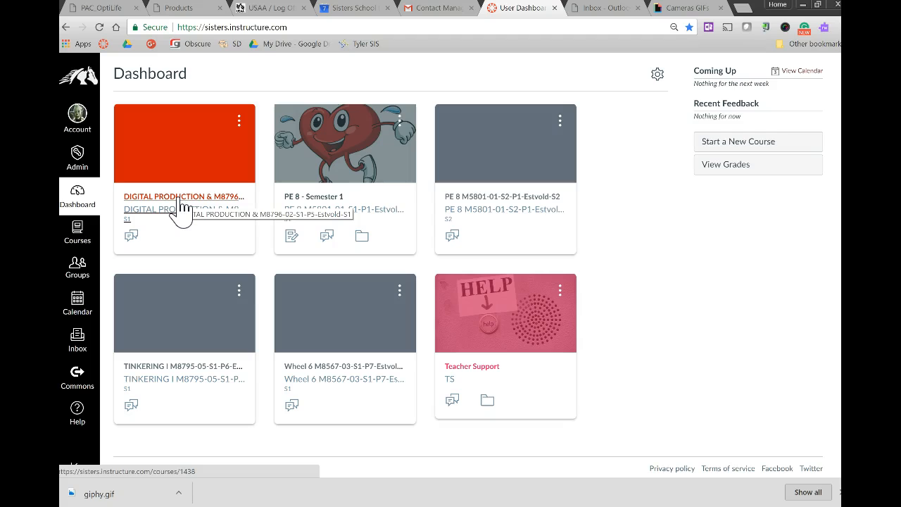
# Open the DIGITAL PRODUCTION & M8796-02 course and start adding existing content with the content type Copy a Canvas Course.
pyautogui.click(182, 205)
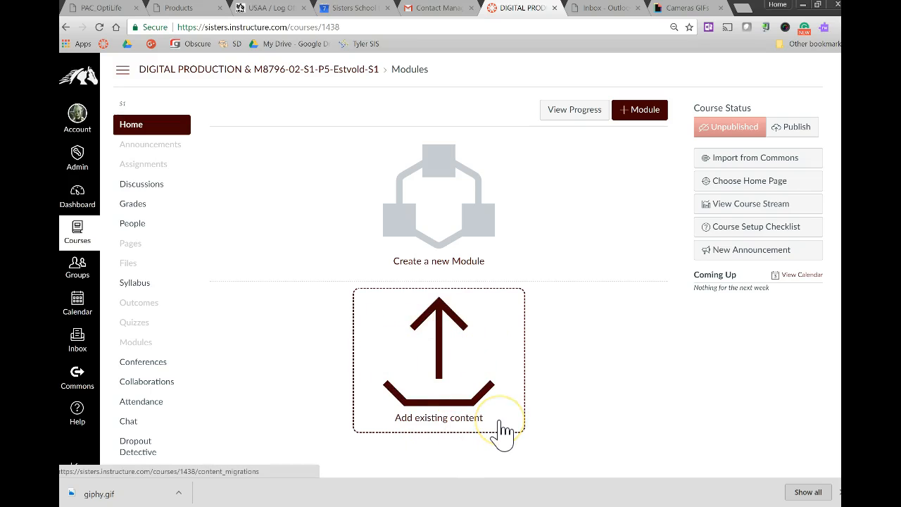
pyautogui.click(449, 378)
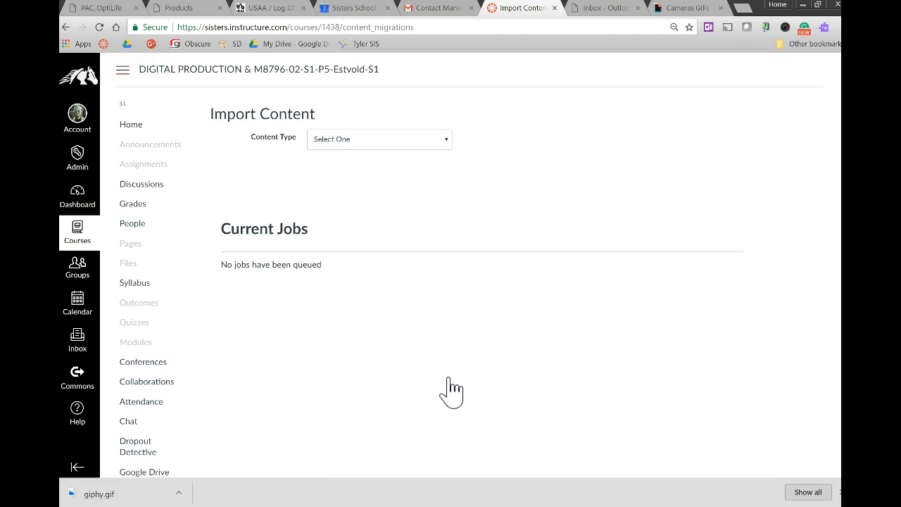
pyautogui.click(440, 142)
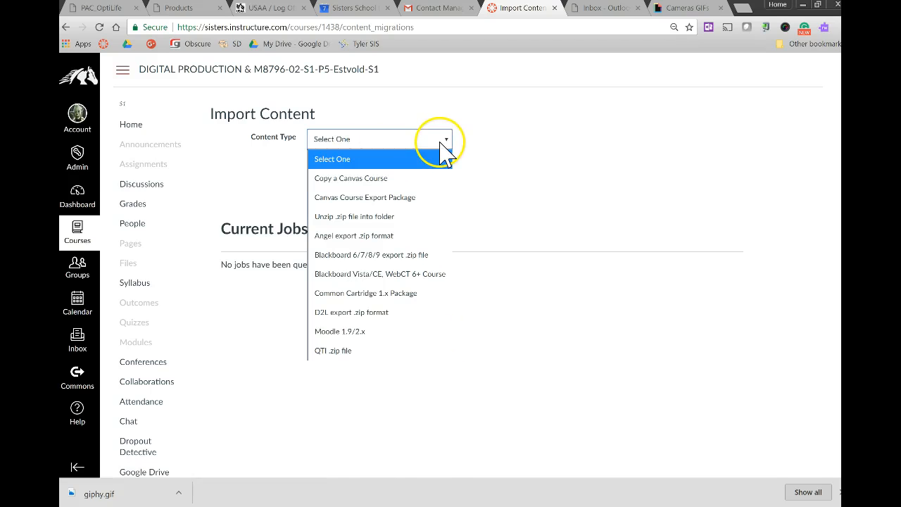
pyautogui.click(431, 185)
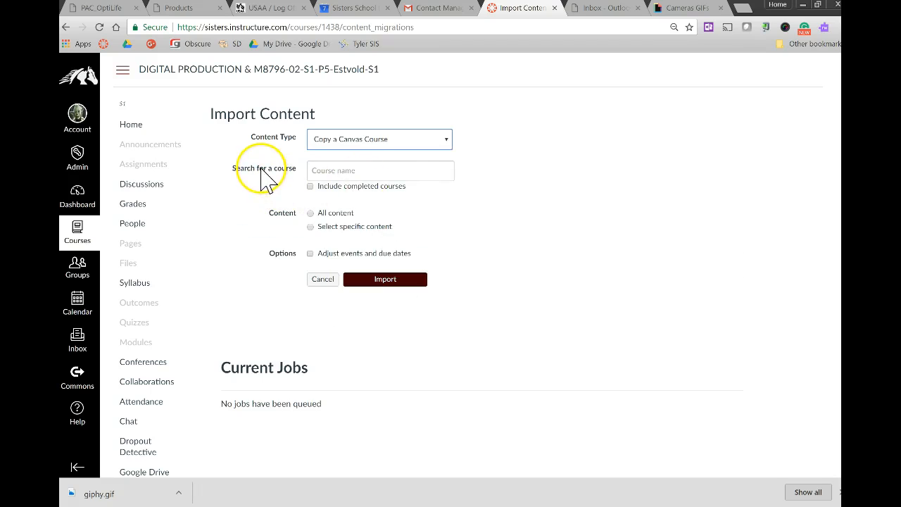
# Try finding the source course by searching for "dig" and by the teacher's last name, and clear the search.
pyautogui.click(414, 175)
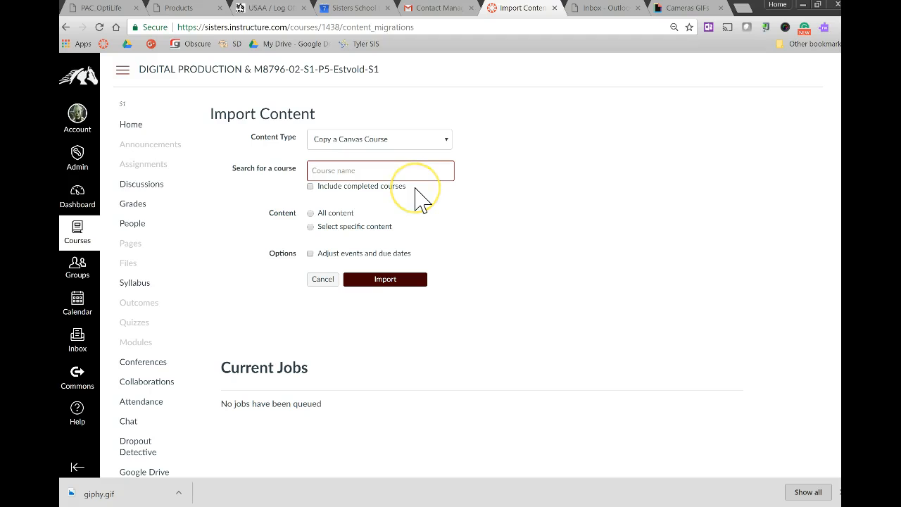
pyautogui.write('d')
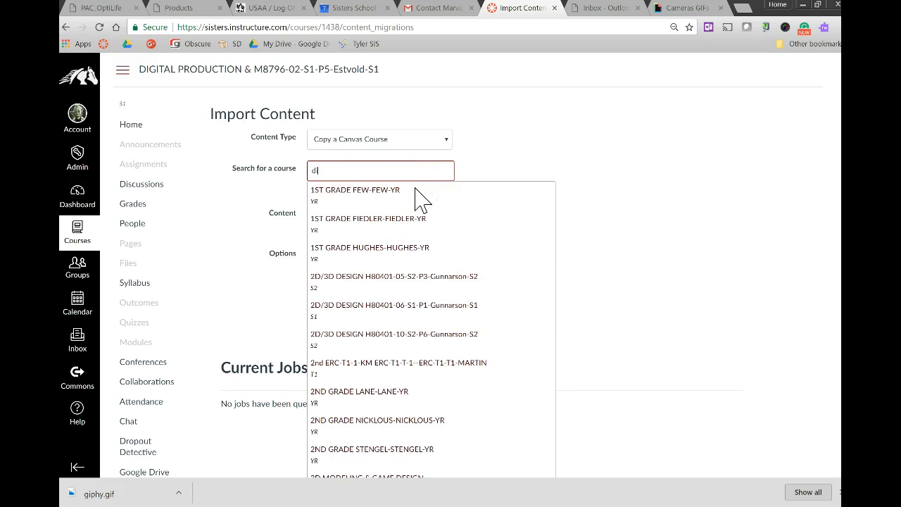
pyautogui.write('ig')
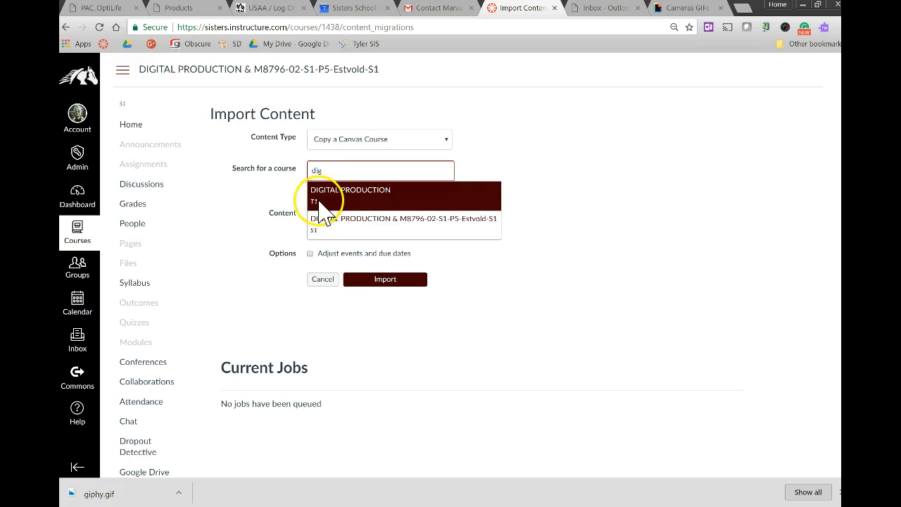
pyautogui.click(348, 173)
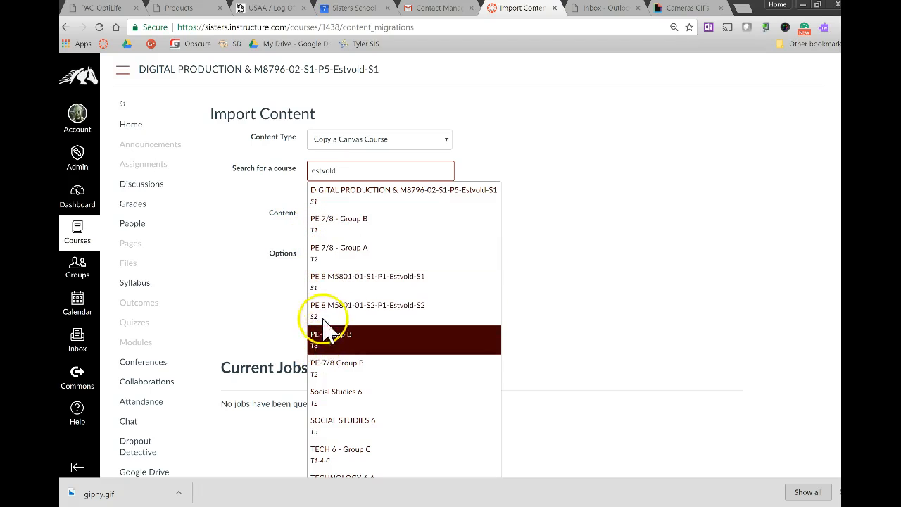
pyautogui.moveTo(358, 171); pyautogui.dragTo(294, 179)
pyautogui.press('BackSpace')
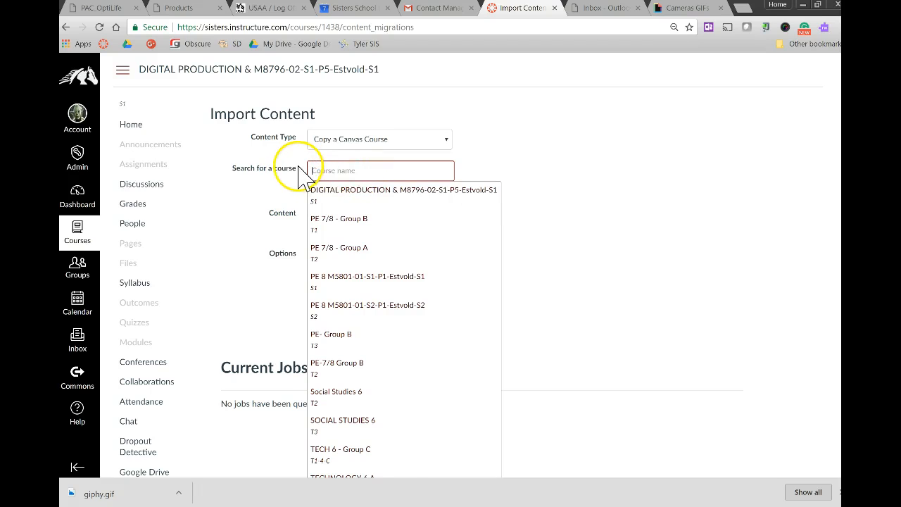
# Import all content from the DIGITAL PRODUCTION course of term T1, found with "dig", with event and due dates removed.
pyautogui.write('dig')
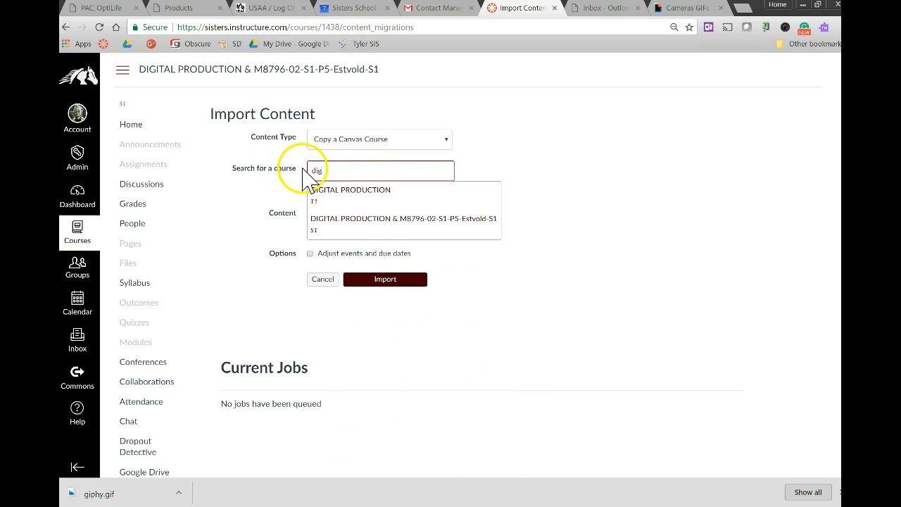
pyautogui.click(345, 200)
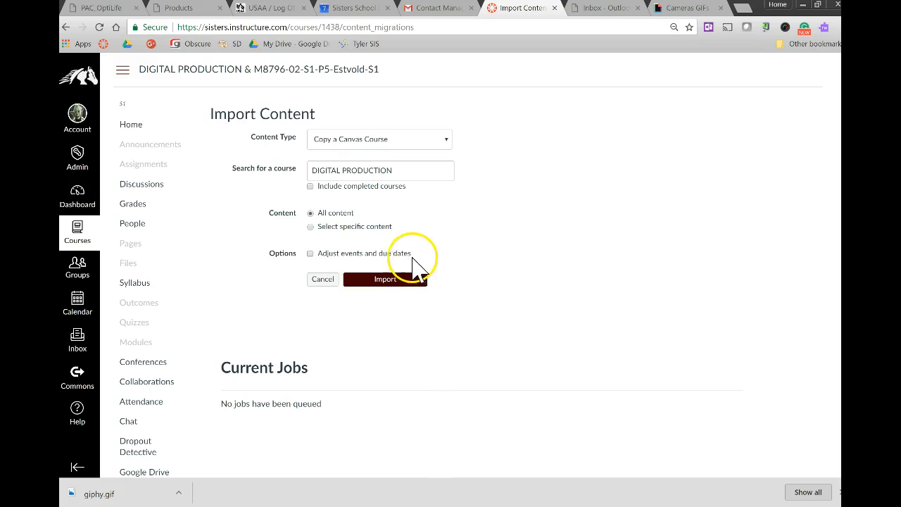
pyautogui.click(310, 253)
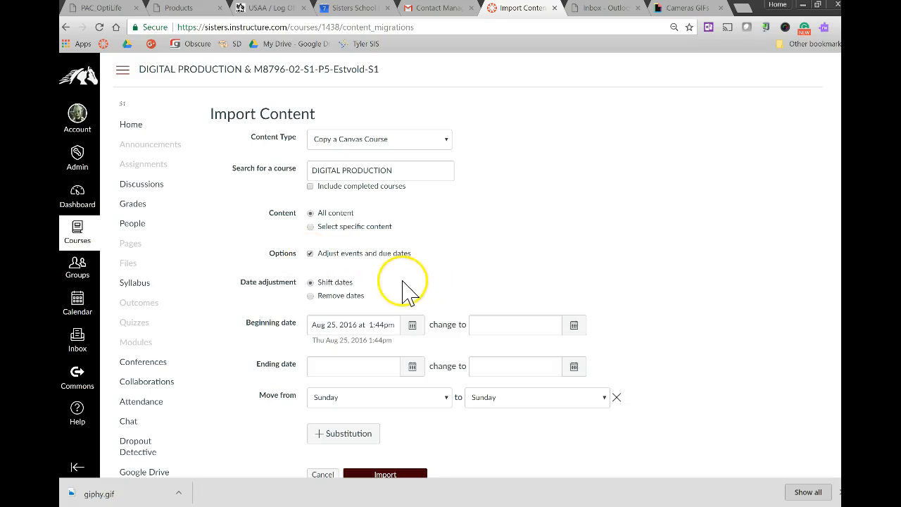
pyautogui.click(310, 297)
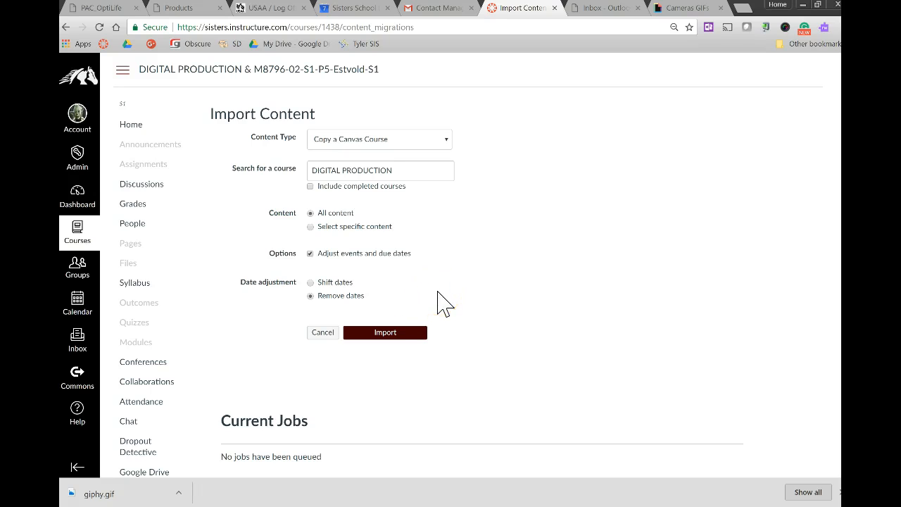
pyautogui.click(390, 336)
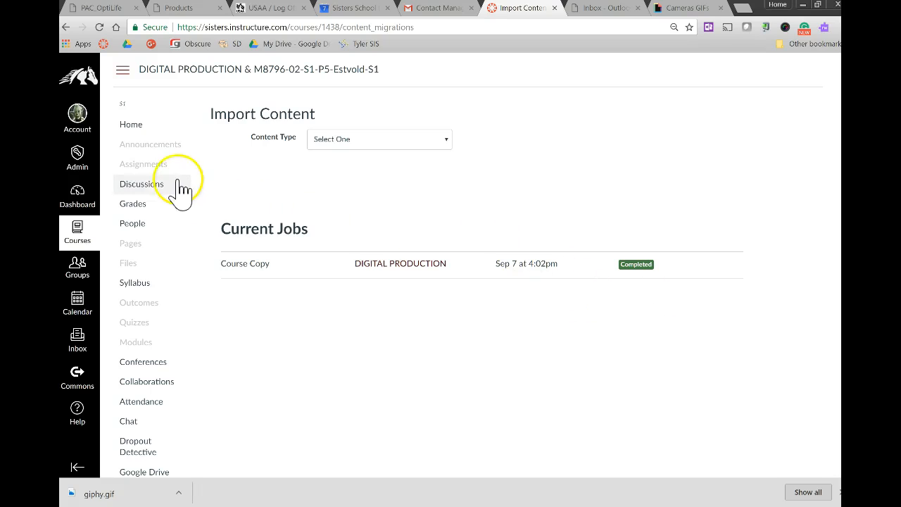
# Set the course home page to display Course Modules.
pyautogui.click(124, 130)
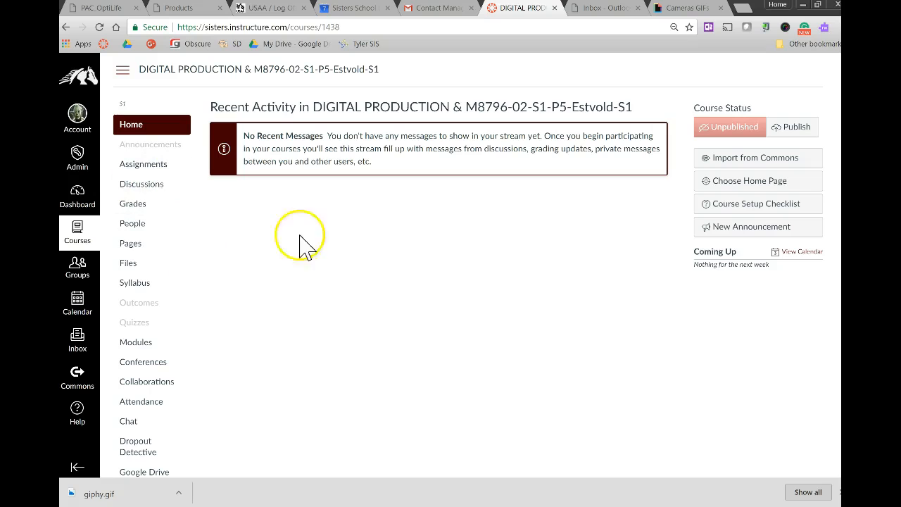
pyautogui.click(770, 184)
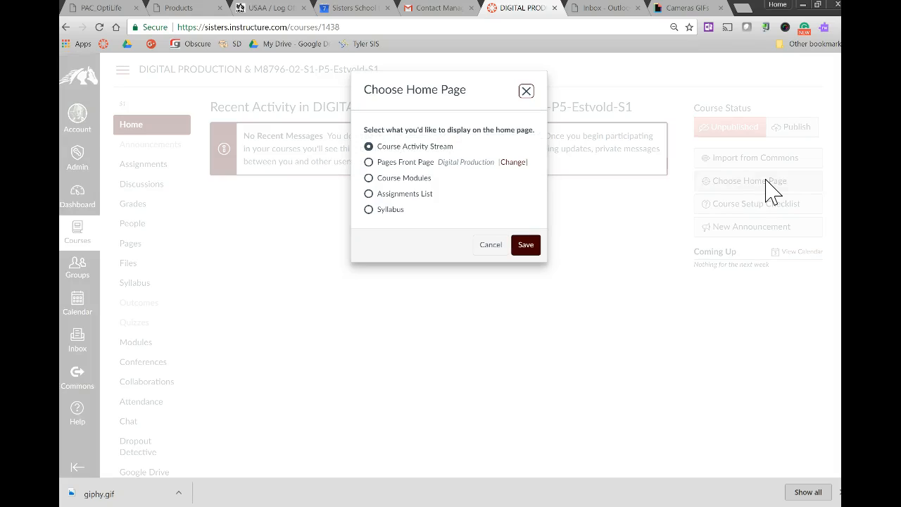
pyautogui.click(369, 178)
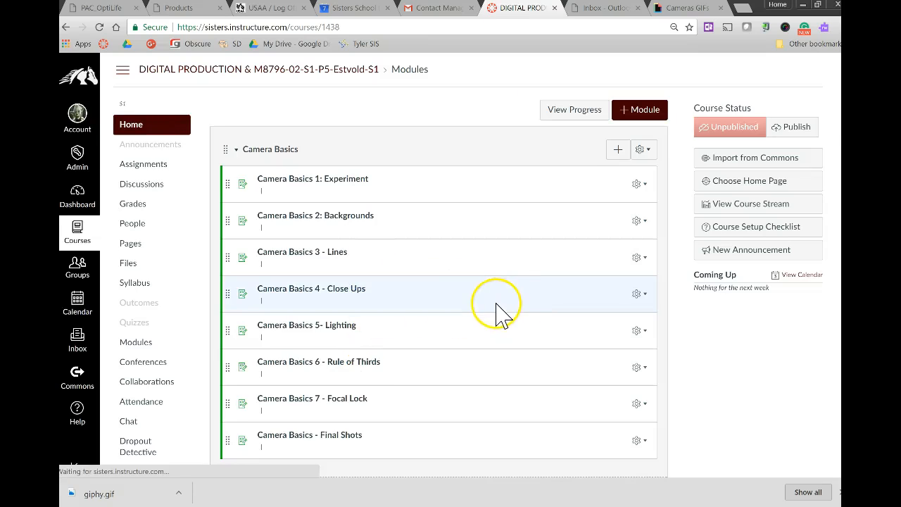
# Look over the imported modules and collapse Camera Basics and Pixlr Lessons.
pyautogui.scroll(-2, 535, 335)
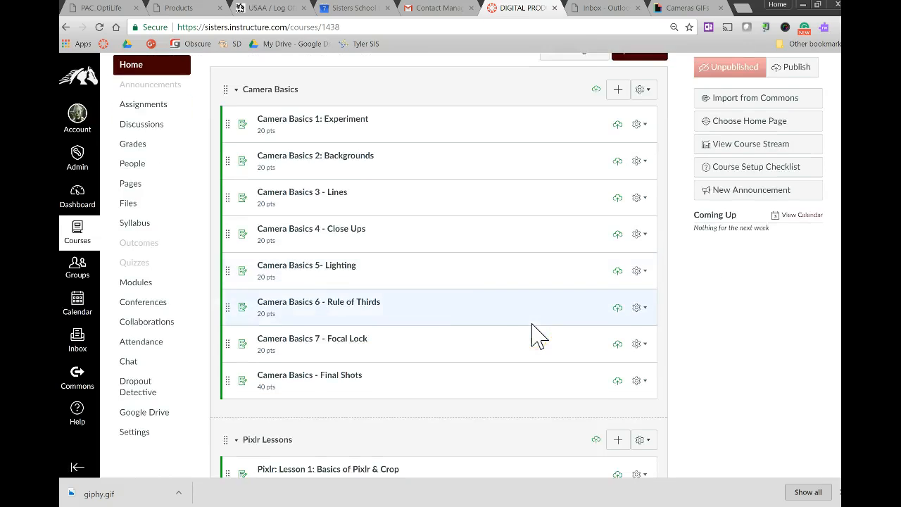
pyautogui.scroll(2, 539, 342)
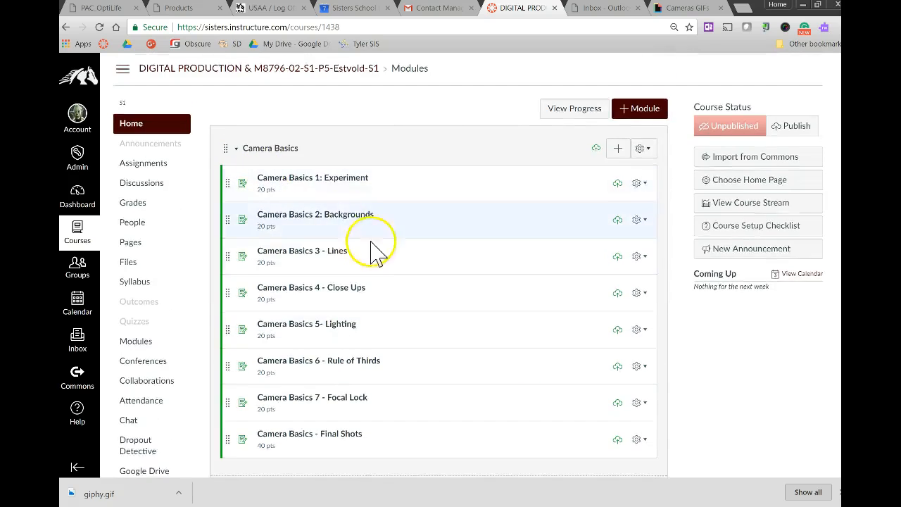
pyautogui.scroll(-4, 394, 267)
pyautogui.scroll(-9, 387, 254)
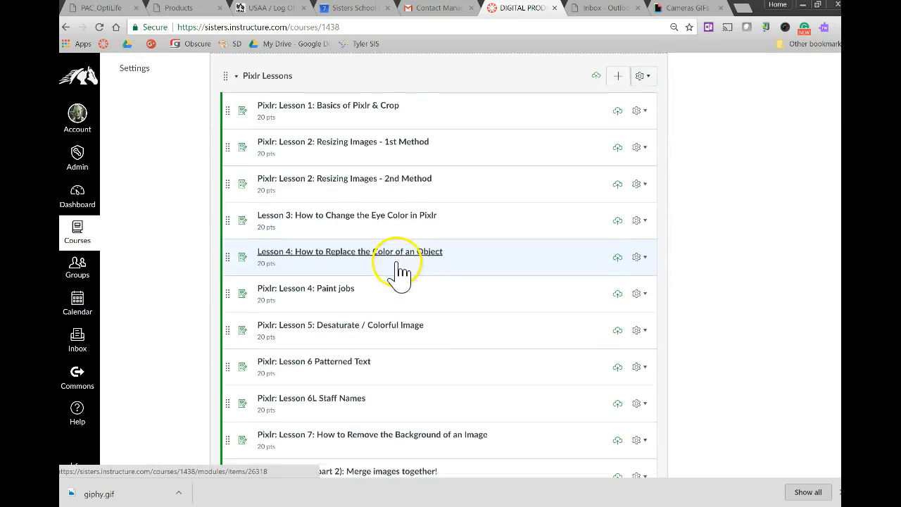
pyautogui.scroll(13, 412, 387)
pyautogui.scroll(1, 415, 348)
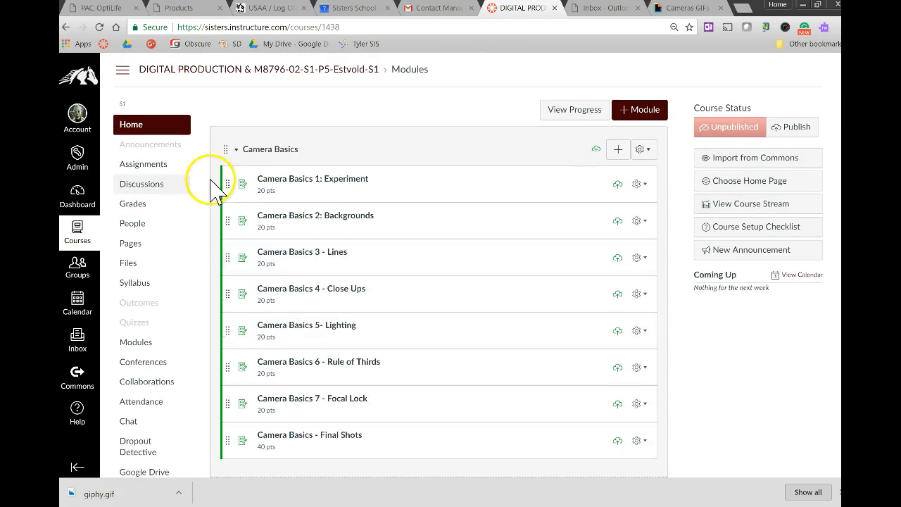
pyautogui.click(236, 150)
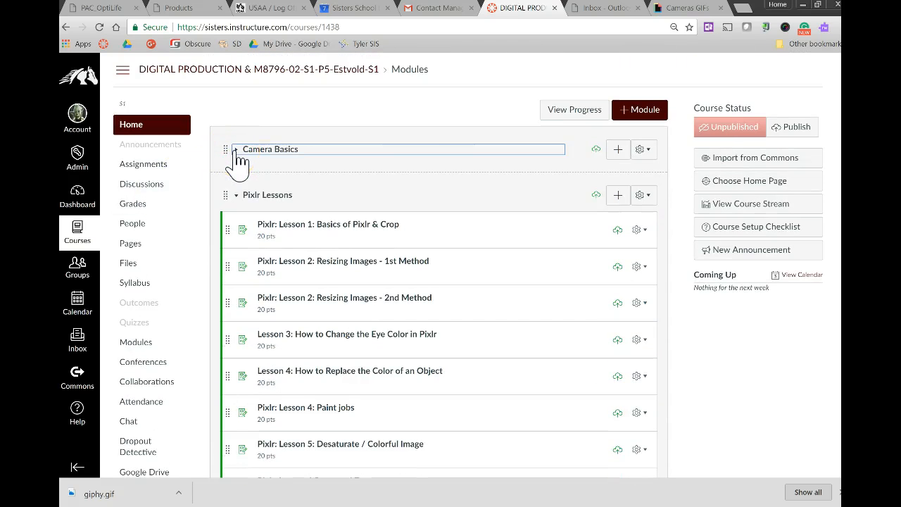
pyautogui.click(237, 195)
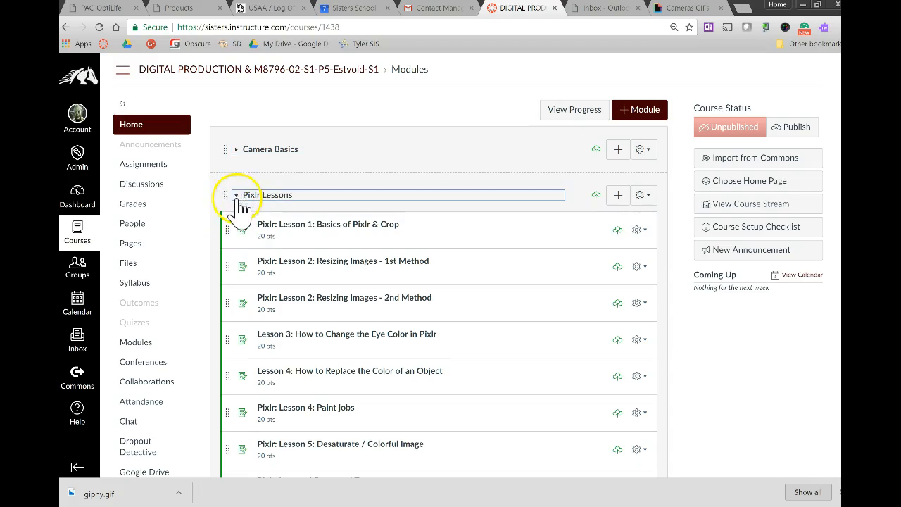
# Open the course settings, view the enabled course grading scheme and close it.
pyautogui.scroll(-1, 247, 296)
pyautogui.scroll(-2, 246, 303)
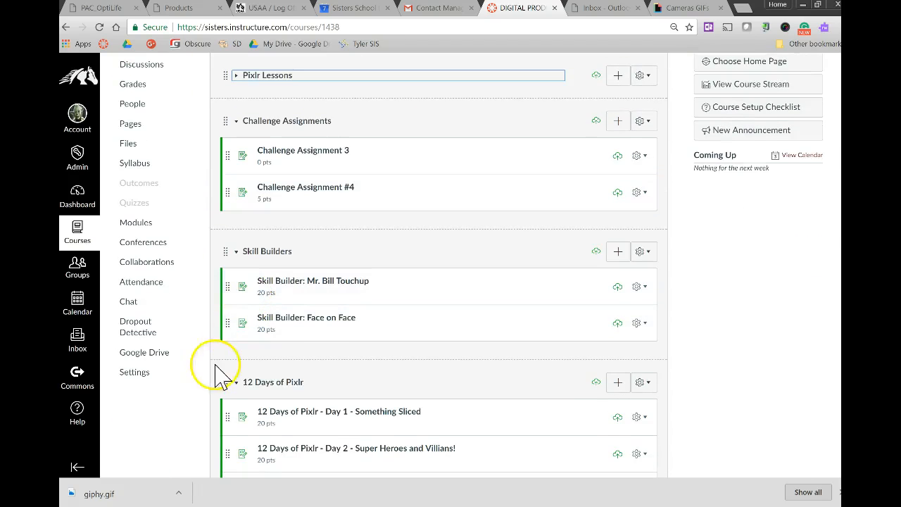
pyautogui.click(141, 377)
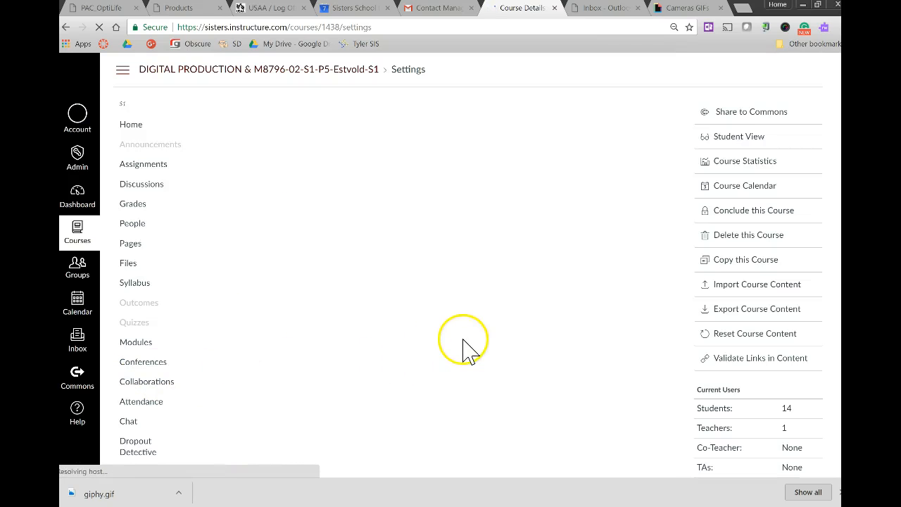
pyautogui.scroll(-1, 452, 325)
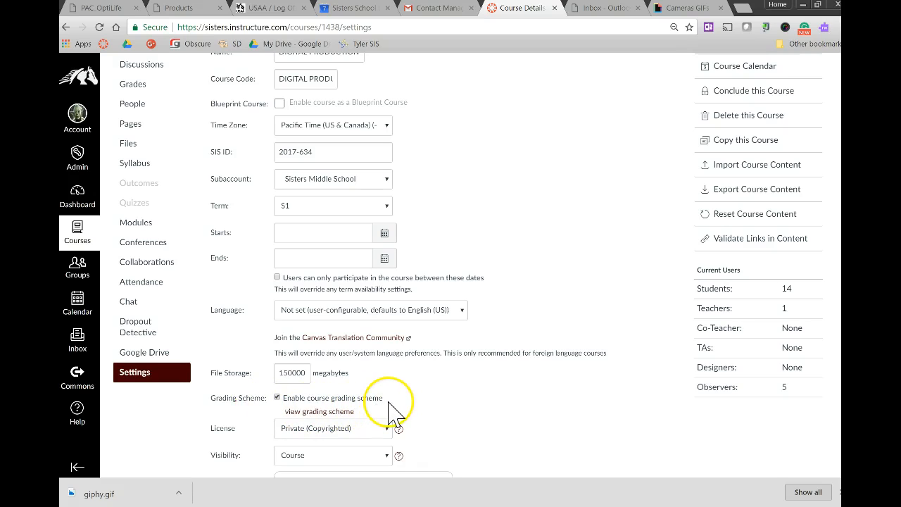
pyautogui.click(346, 413)
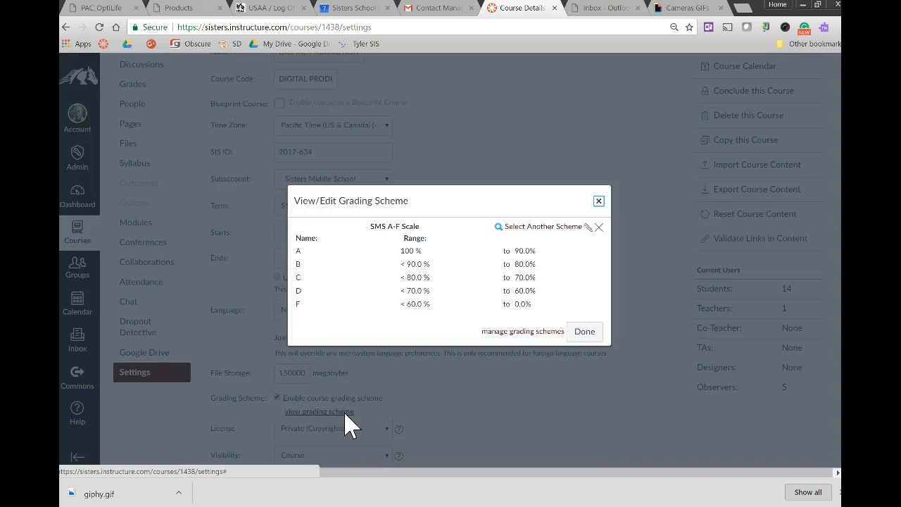
pyautogui.click(598, 202)
pyautogui.scroll(3, 418, 251)
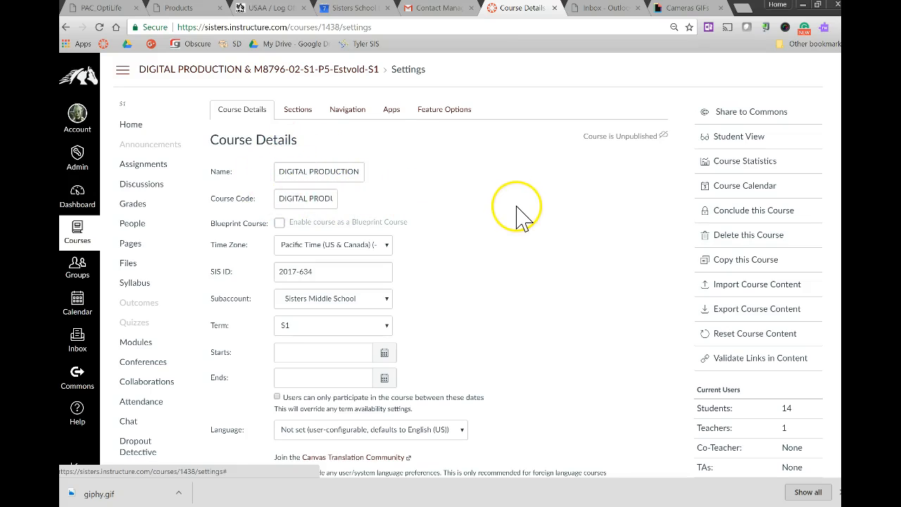
# Enable the feature options Gradebook - List Students by Sortable Name and Enable Dashboard Images for Courses, and reload the course details.
pyautogui.click(451, 115)
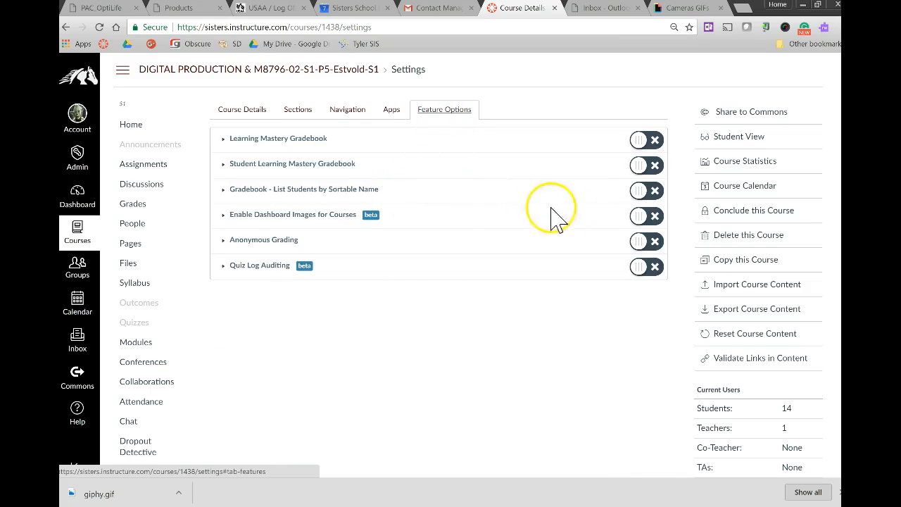
pyautogui.click(641, 200)
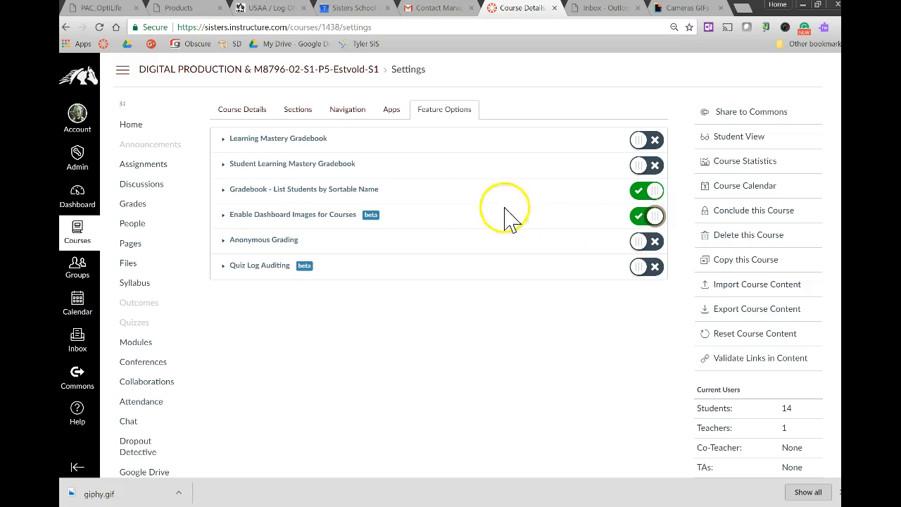
pyautogui.click(243, 113)
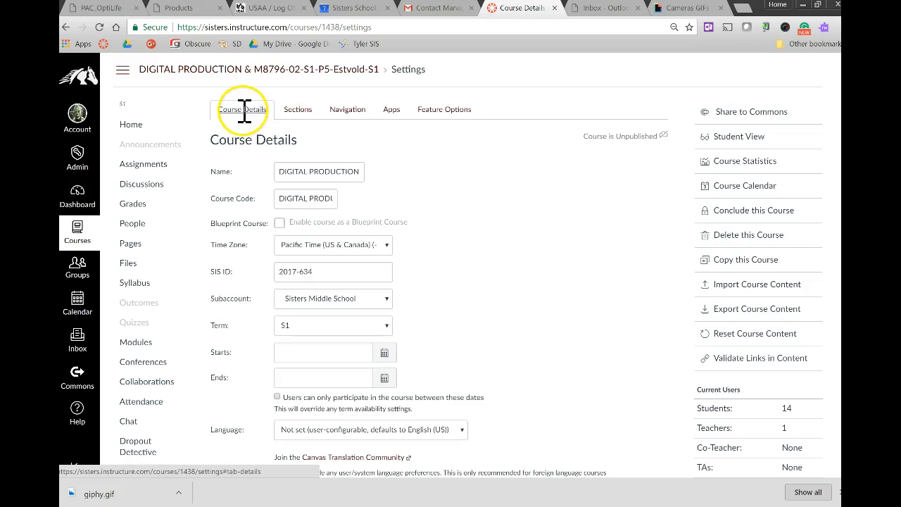
pyautogui.click(100, 29)
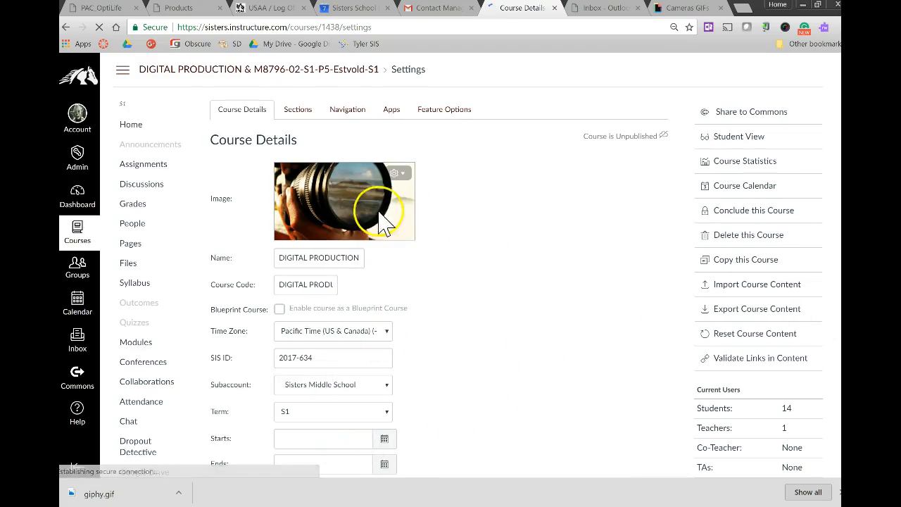
# Set the course start date to Aug 28, 2017 in the course details.
pyautogui.scroll(-1, 573, 273)
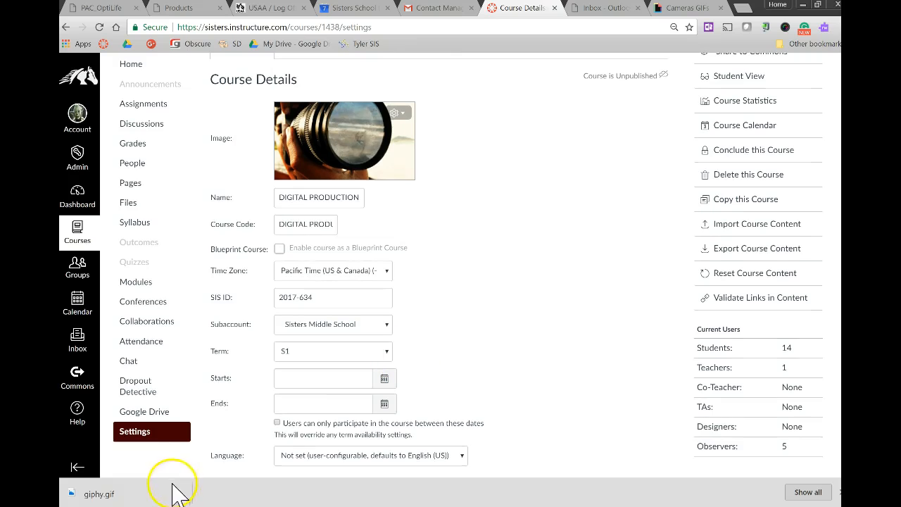
pyautogui.scroll(-1, 268, 407)
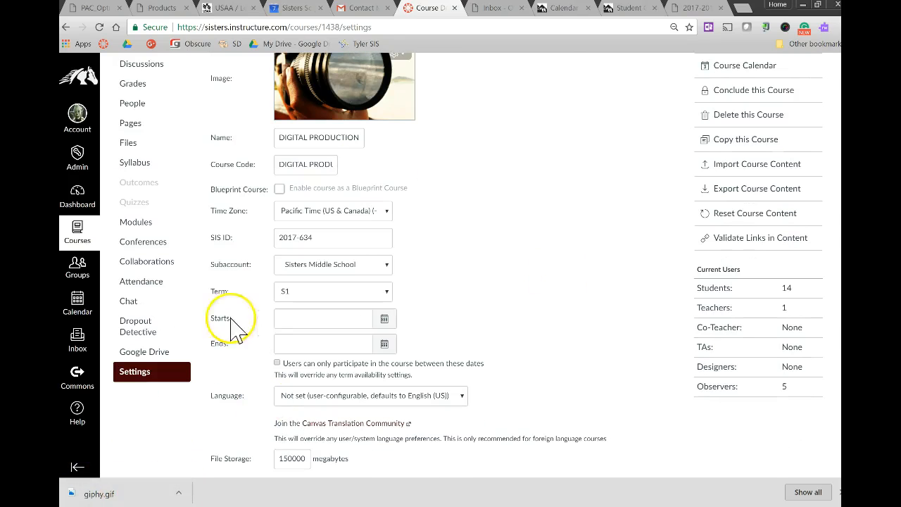
pyautogui.click(385, 322)
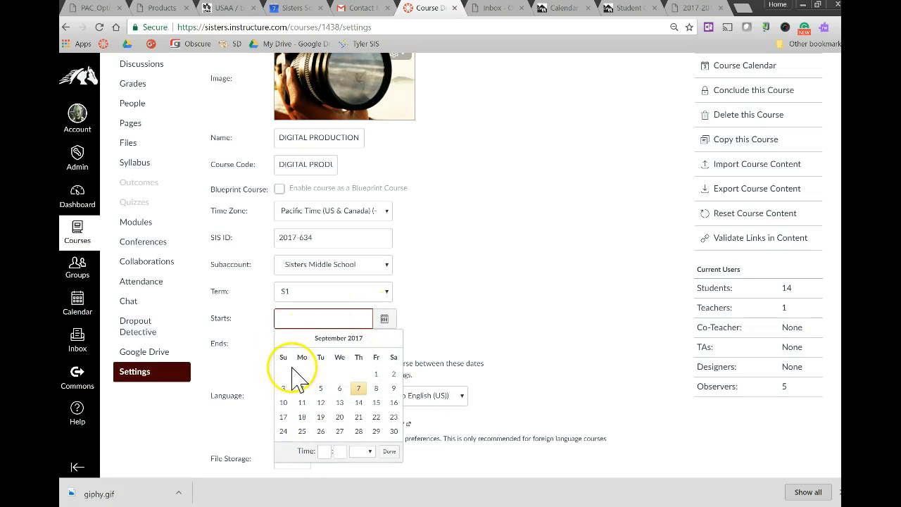
pyautogui.click(282, 338)
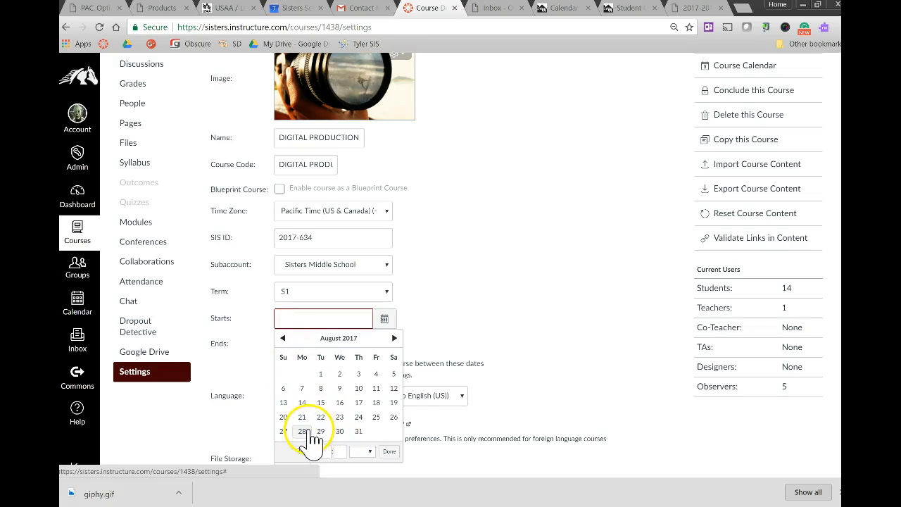
pyautogui.click(302, 431)
pyautogui.click(485, 346)
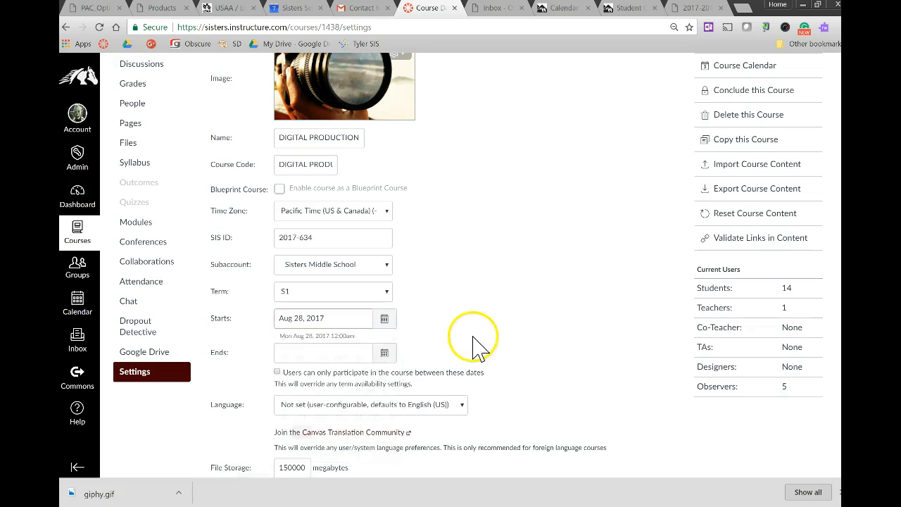
# Set the course end date to Jan 19, 2018 and update the course details.
pyautogui.click(384, 354)
pyautogui.click(395, 219)
pyautogui.click(395, 219)
pyautogui.click(395, 219)
pyautogui.click(395, 219)
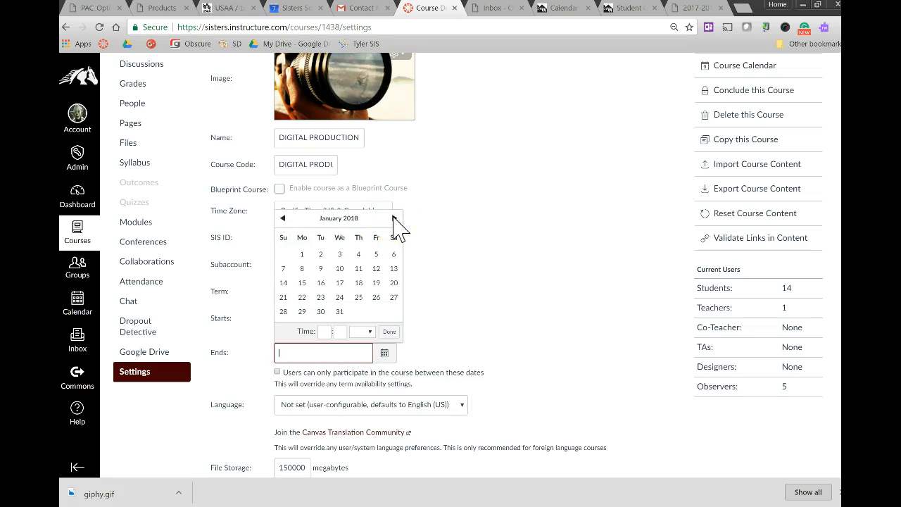
pyautogui.click(376, 283)
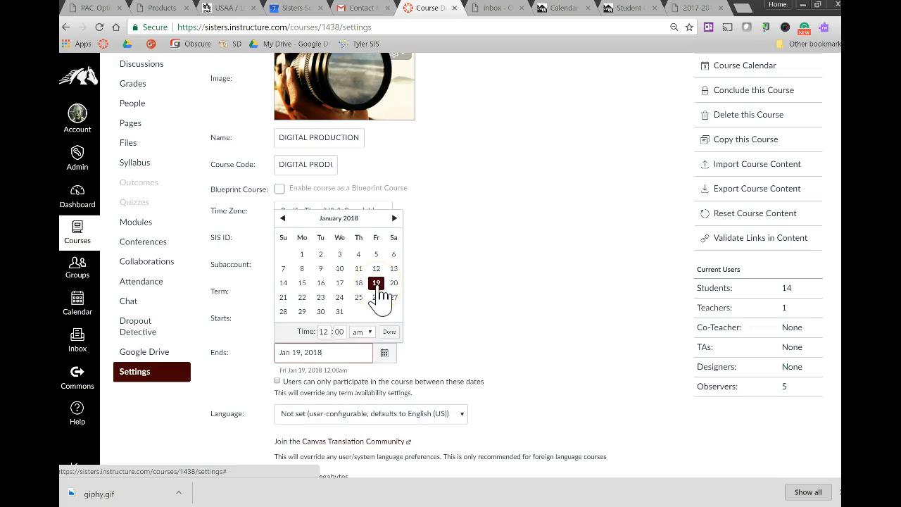
pyautogui.click(505, 310)
pyautogui.scroll(-5, 507, 311)
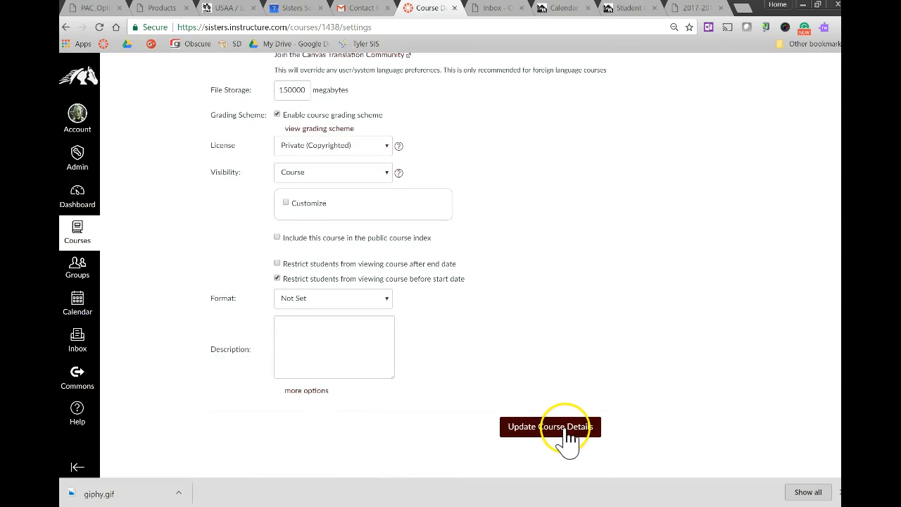
pyautogui.click(565, 431)
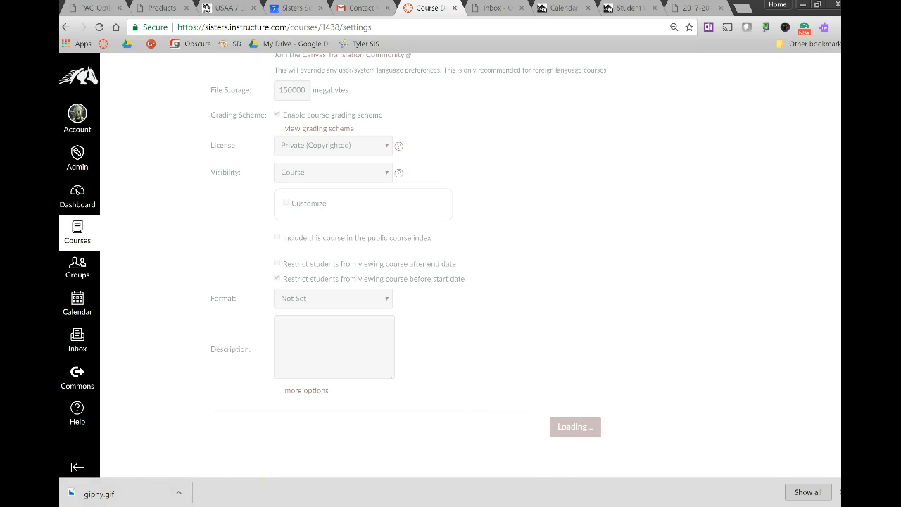
# Review the saved course details, update them once more and reload the course's modules home page.
pyautogui.scroll(7, 542, 381)
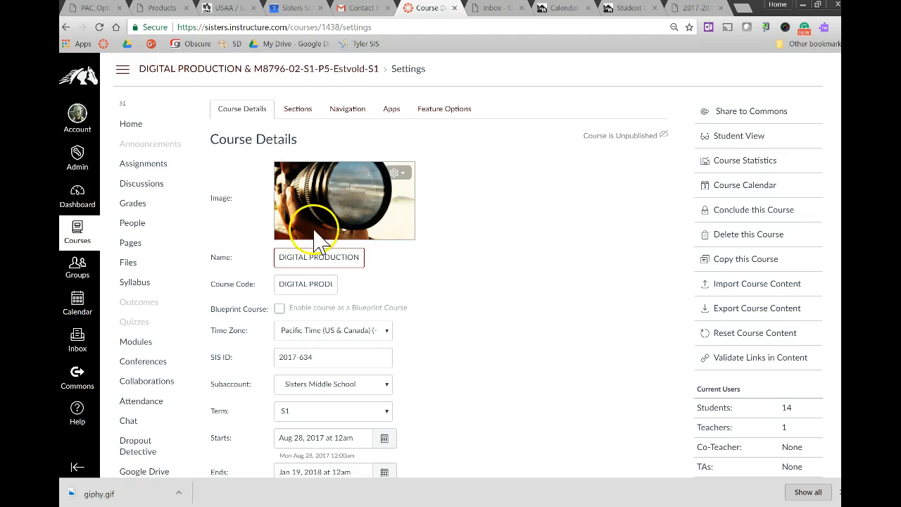
pyautogui.click(526, 255)
pyautogui.scroll(-10, 535, 288)
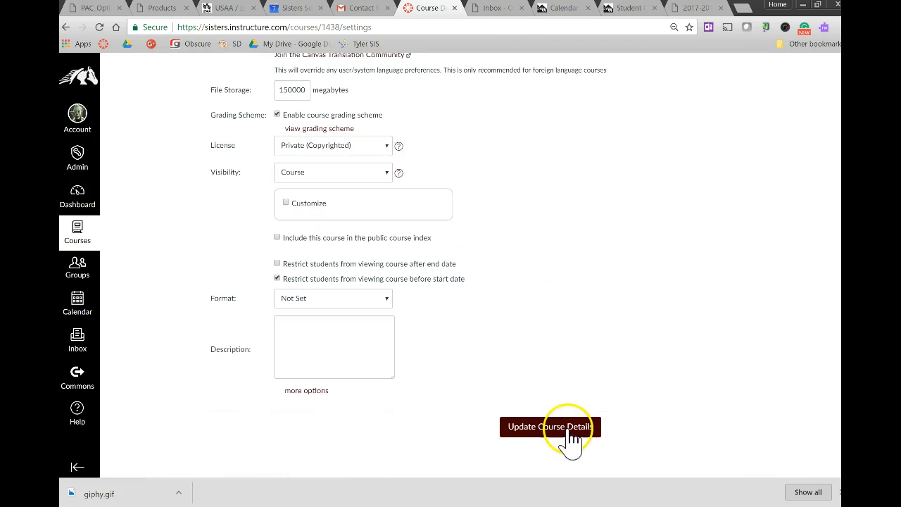
pyautogui.click(531, 430)
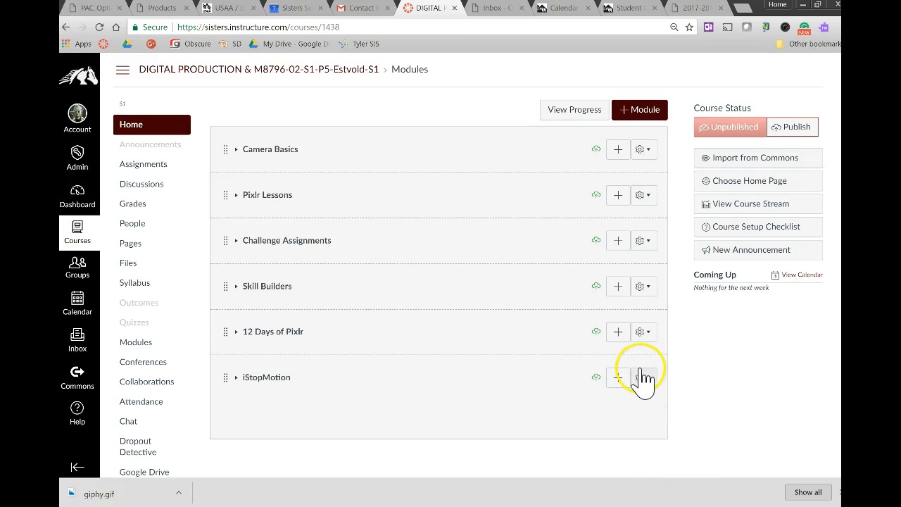
pyautogui.press('F5')
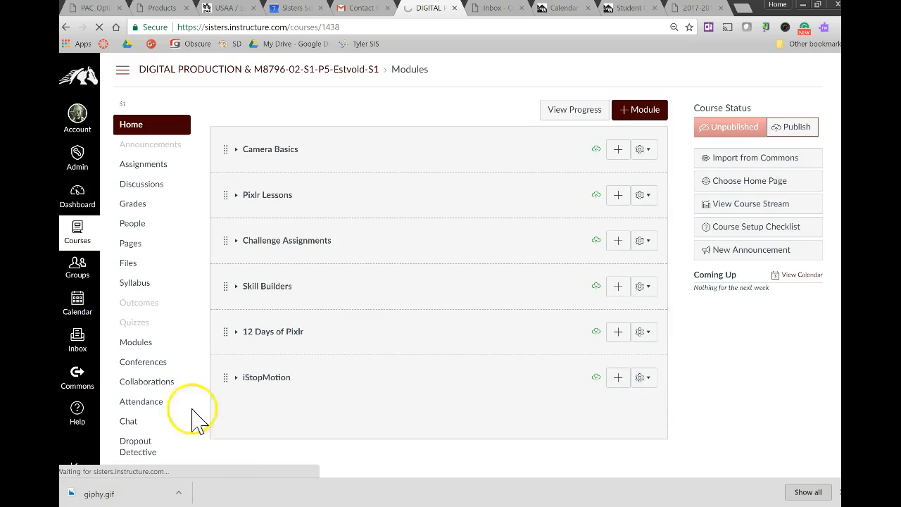